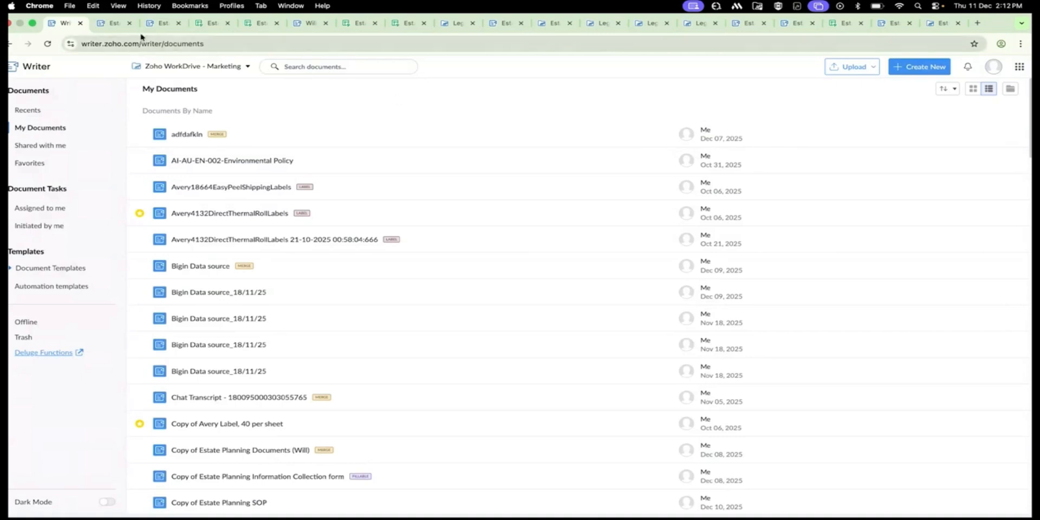
Open the Estate Planning Information Collection form at its beginning and display the fillable field types available for it.
left_click(110, 25)
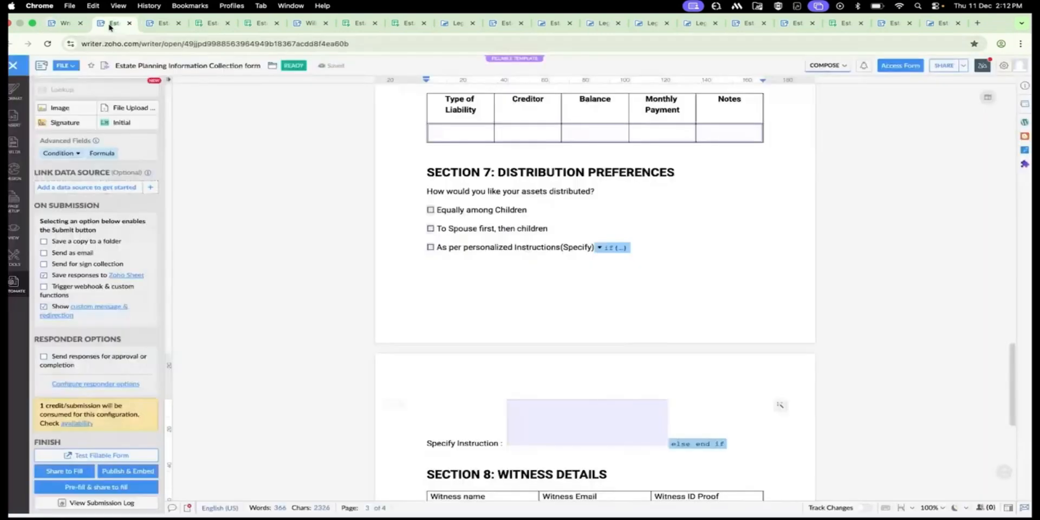
scroll(262, 226, "up", 20)
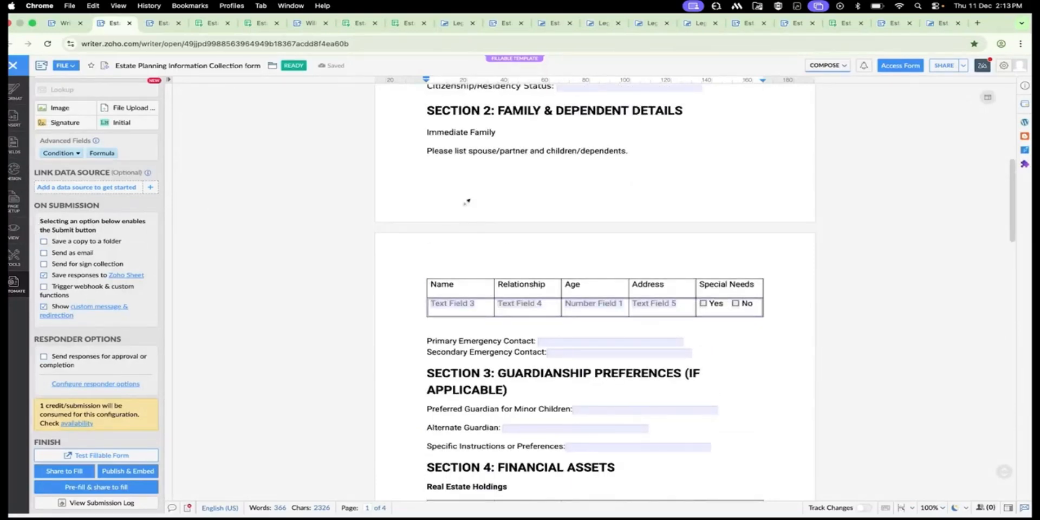
scroll(520, 214, "up", 6)
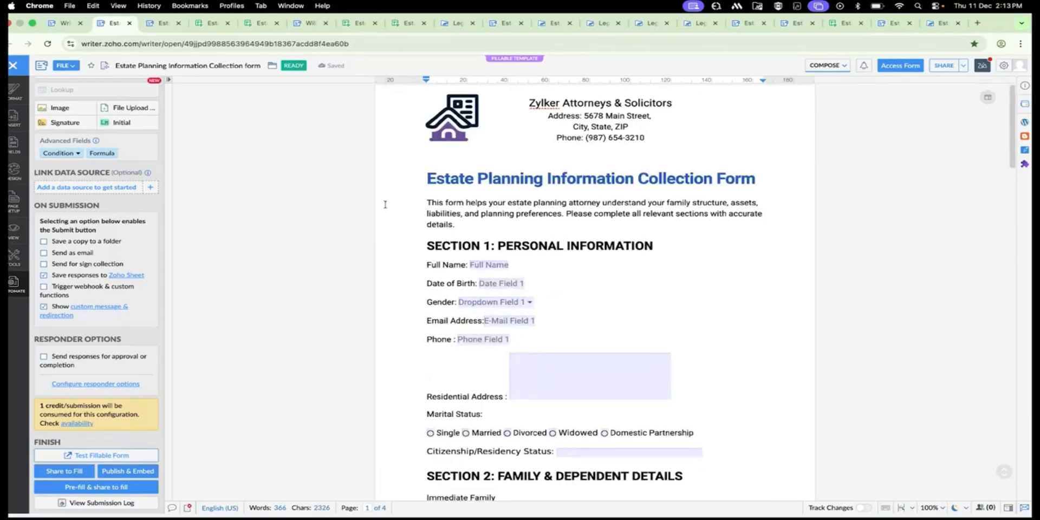
left_click(16, 151)
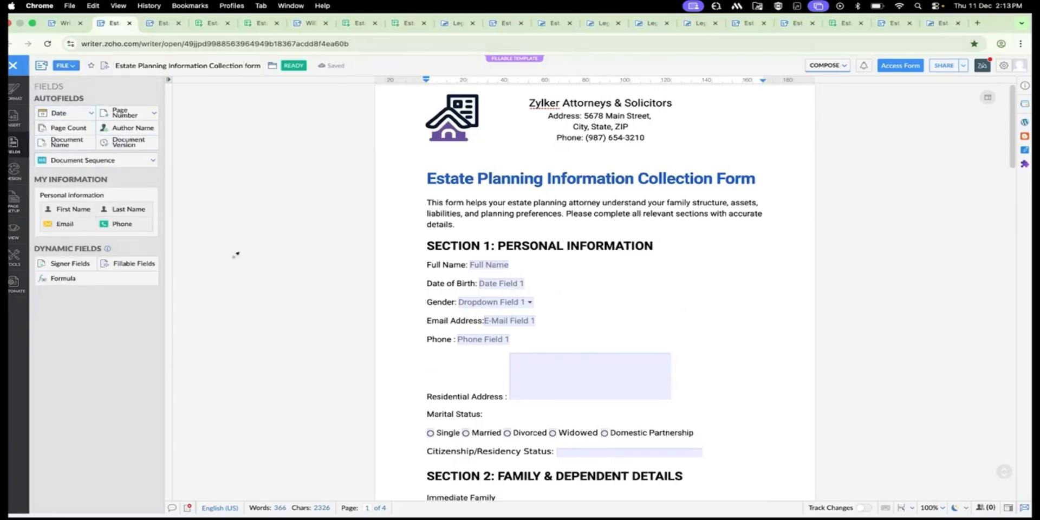
left_click(130, 264)
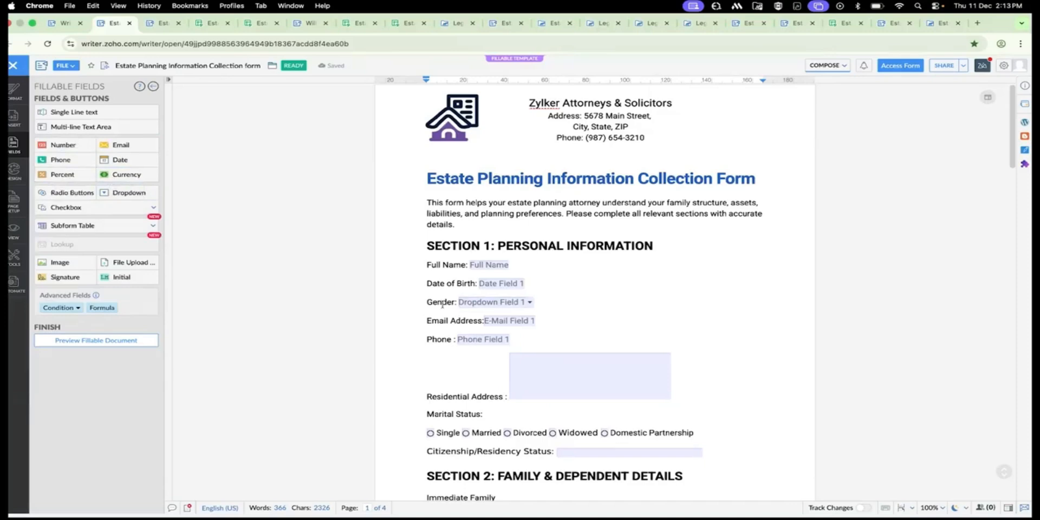
Inspect the field properties of the Gender dropdown and the Residential Address multi-line field in Section 1.
left_click_drag(428, 302, 455, 301)
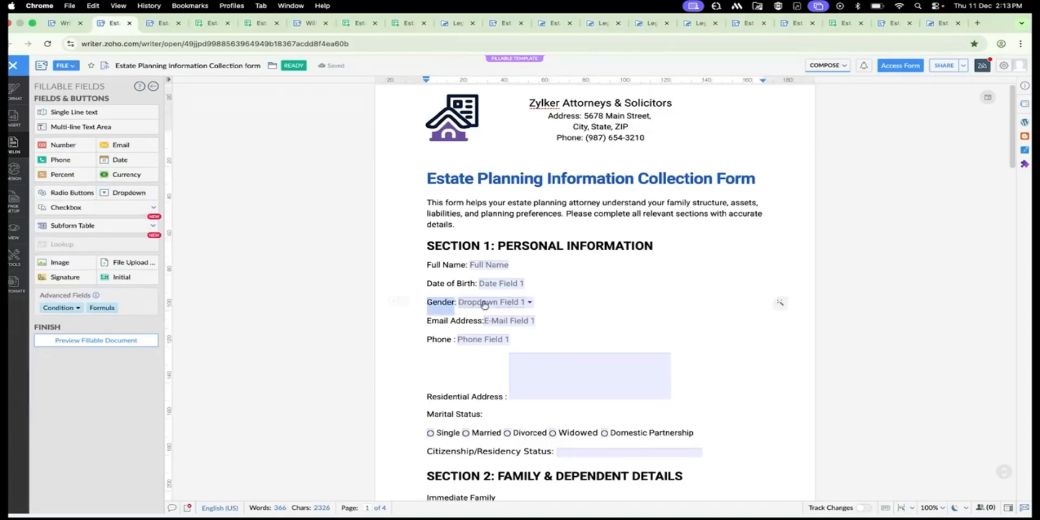
left_click(529, 305)
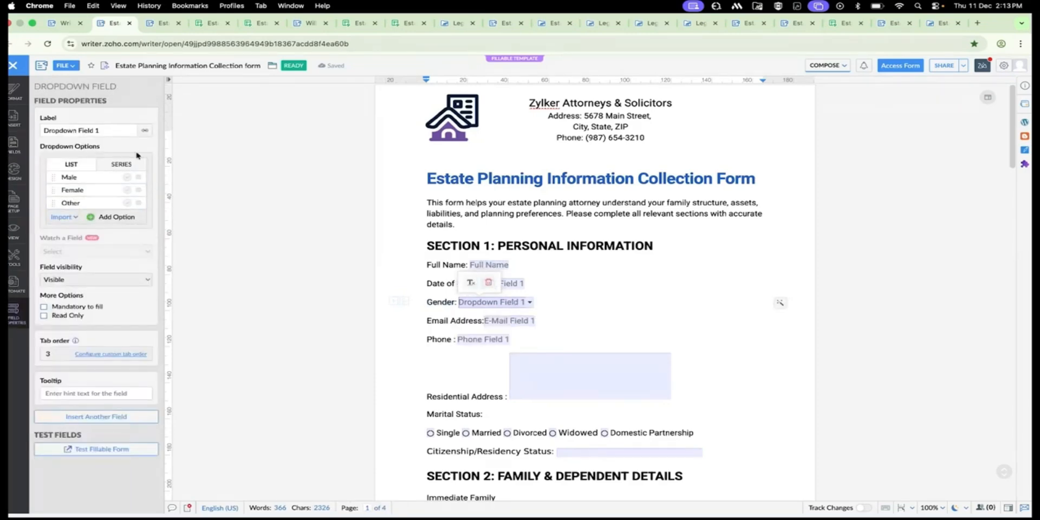
triple_click(120, 130)
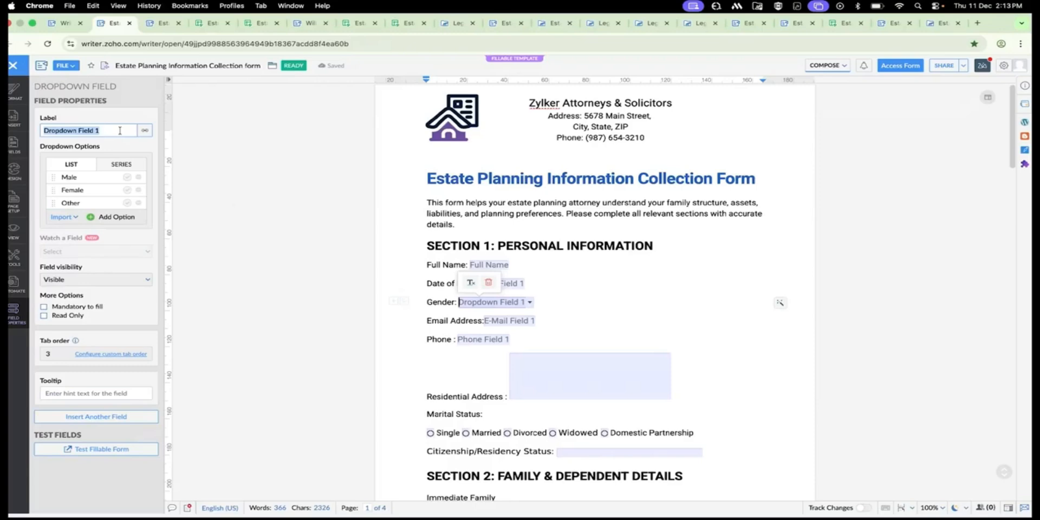
scroll(553, 290, "down", 3)
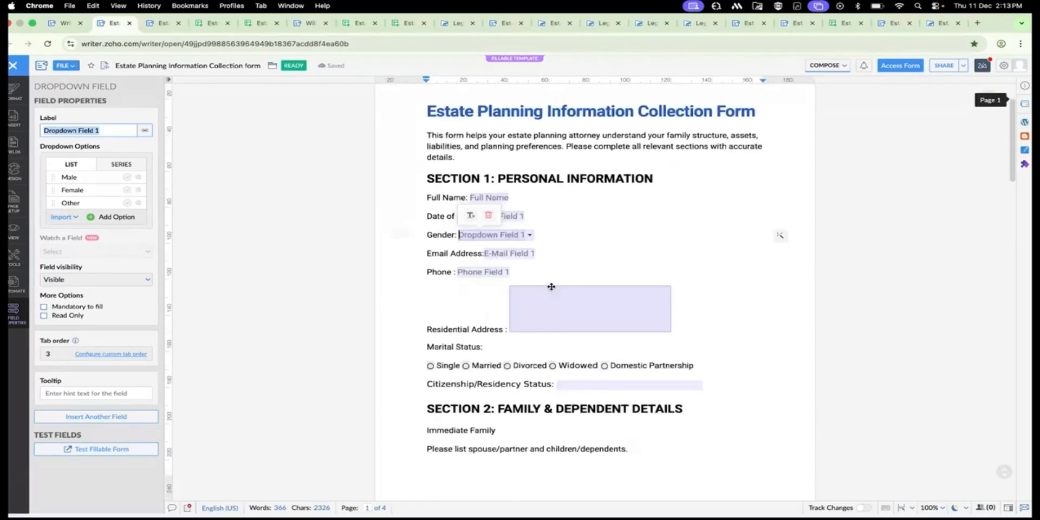
left_click(479, 300)
left_click(561, 317)
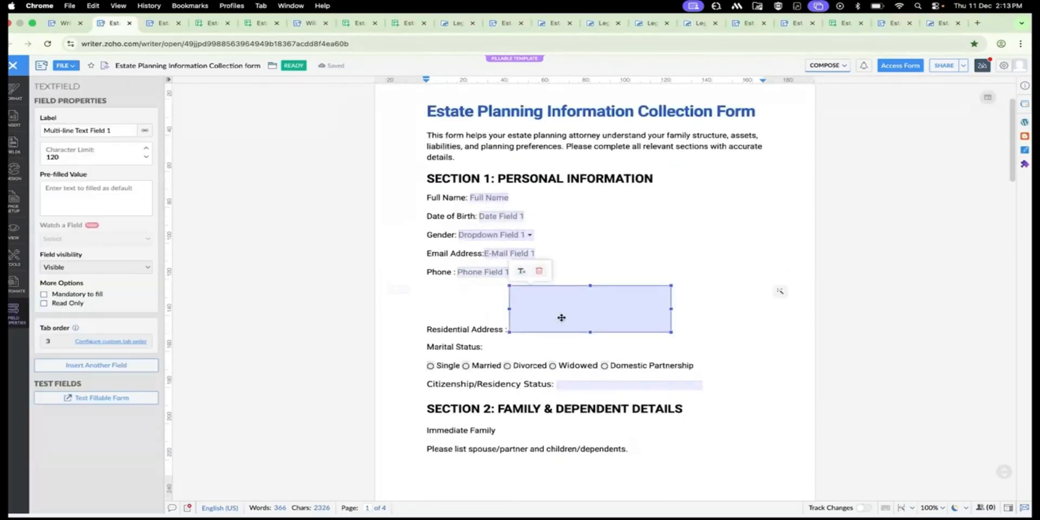
Examine the immediate family table and its fields under Section 2: Family & Dependent Details.
scroll(564, 320, "down", 2)
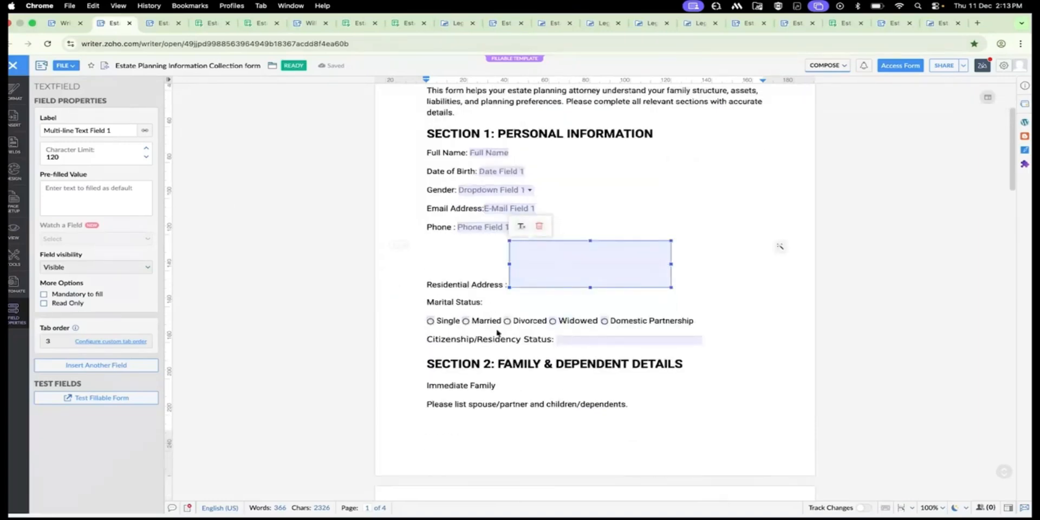
scroll(494, 373, "down", 10)
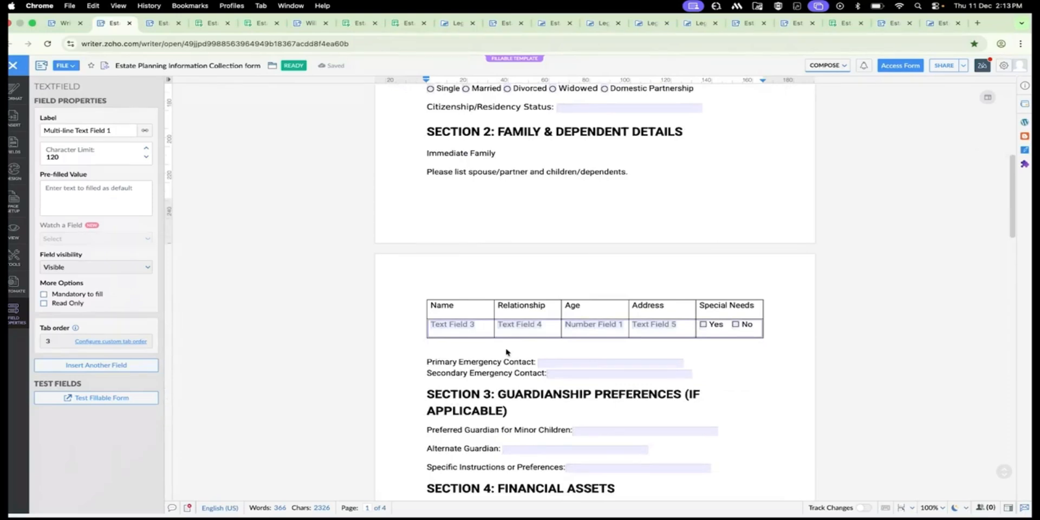
left_click(483, 333)
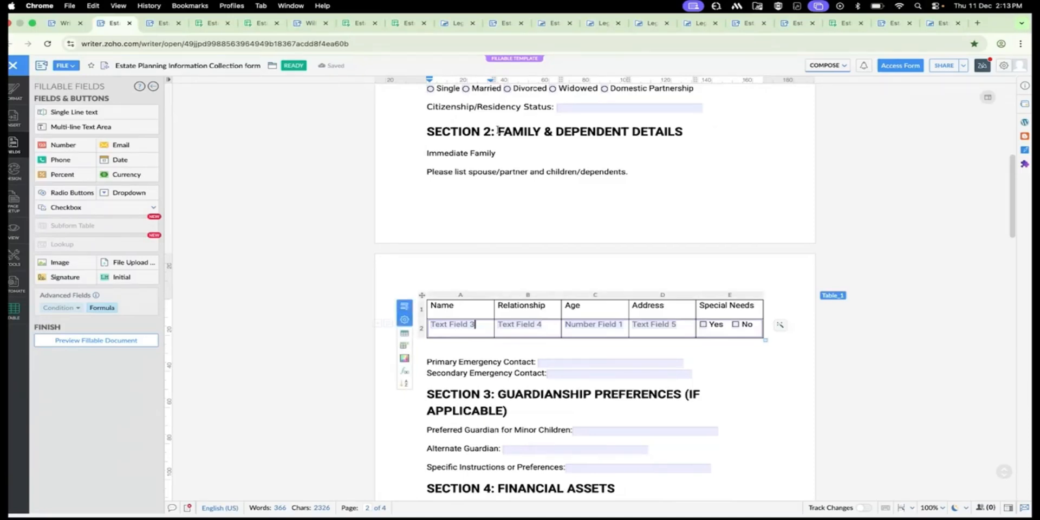
left_click_drag(497, 131, 640, 131)
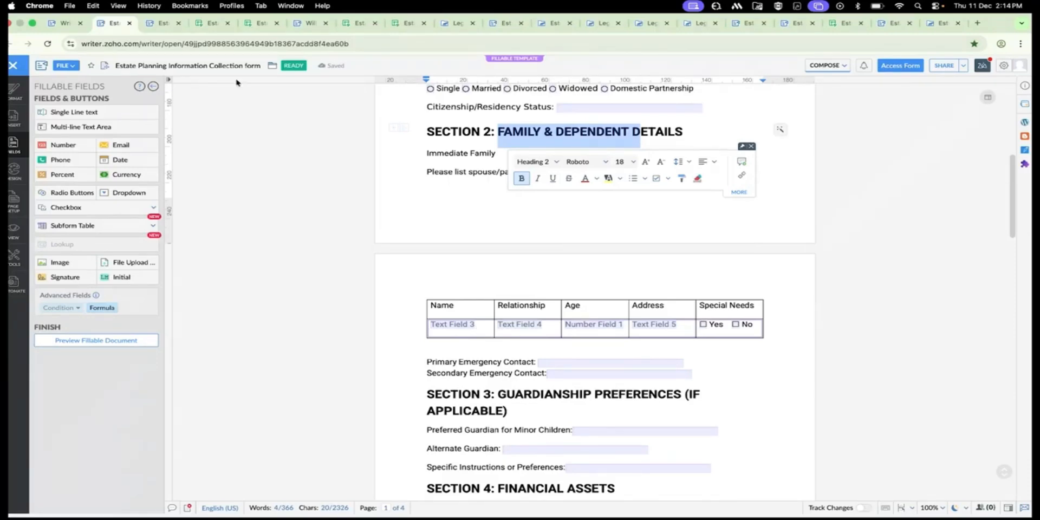
Switch to the form's test mode and add four more rows to the family and dependents table.
left_click(161, 23)
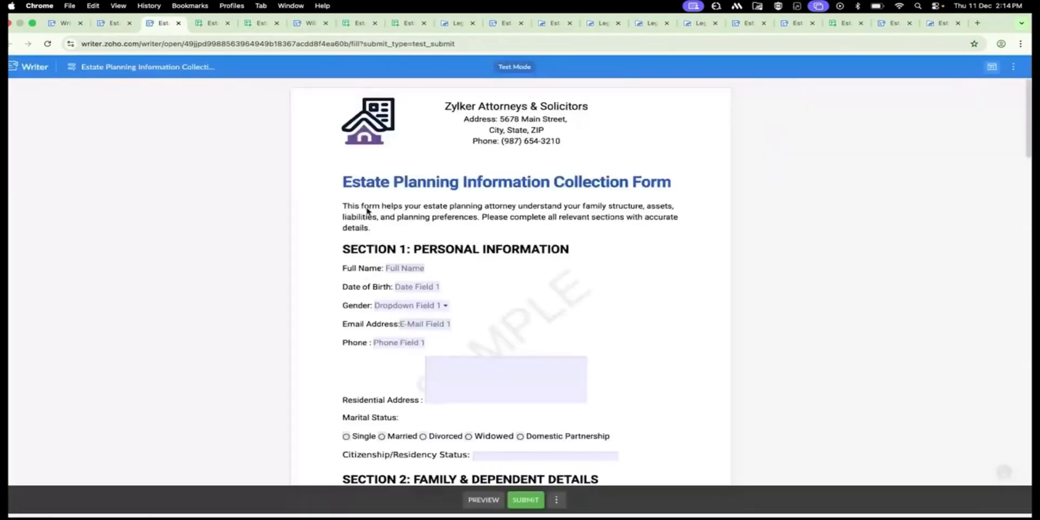
scroll(564, 315, "down", 15)
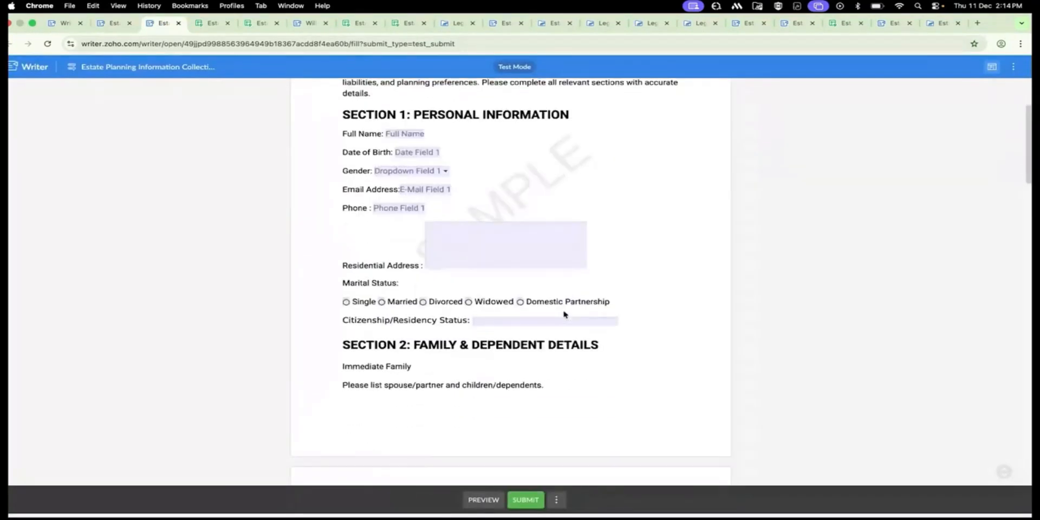
scroll(564, 314, "down", 4)
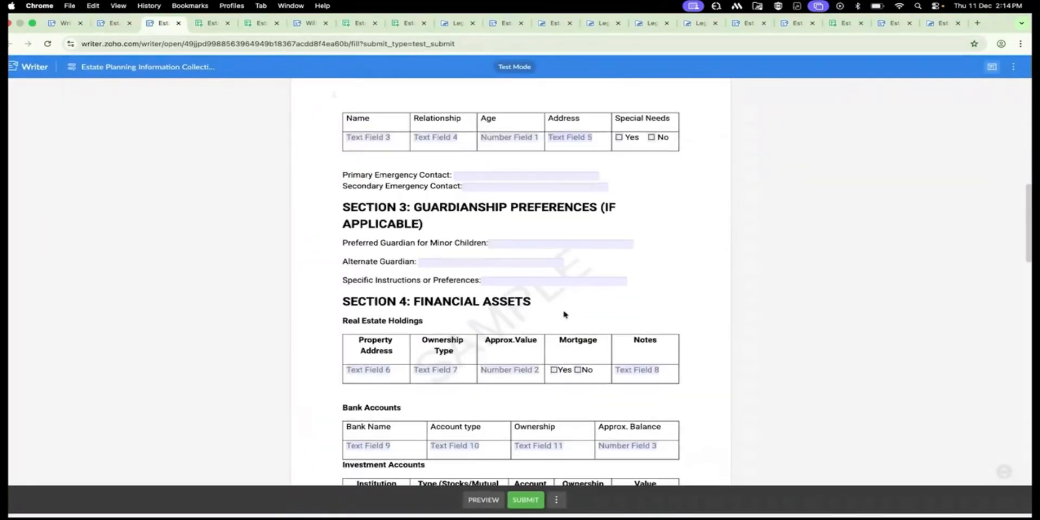
scroll(512, 349, "up", 5)
scroll(512, 349, "up", 5)
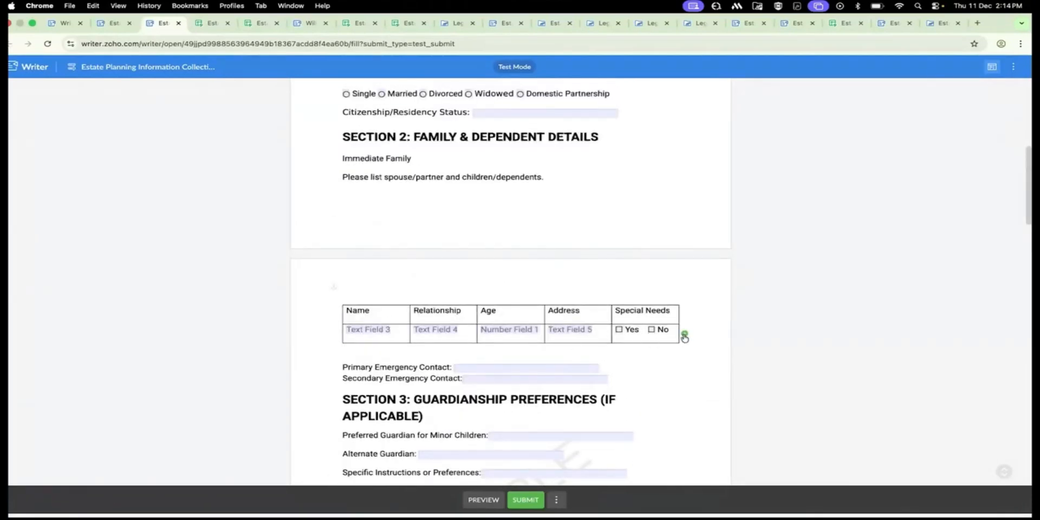
left_click(684, 334)
left_click(685, 335)
left_click(684, 335)
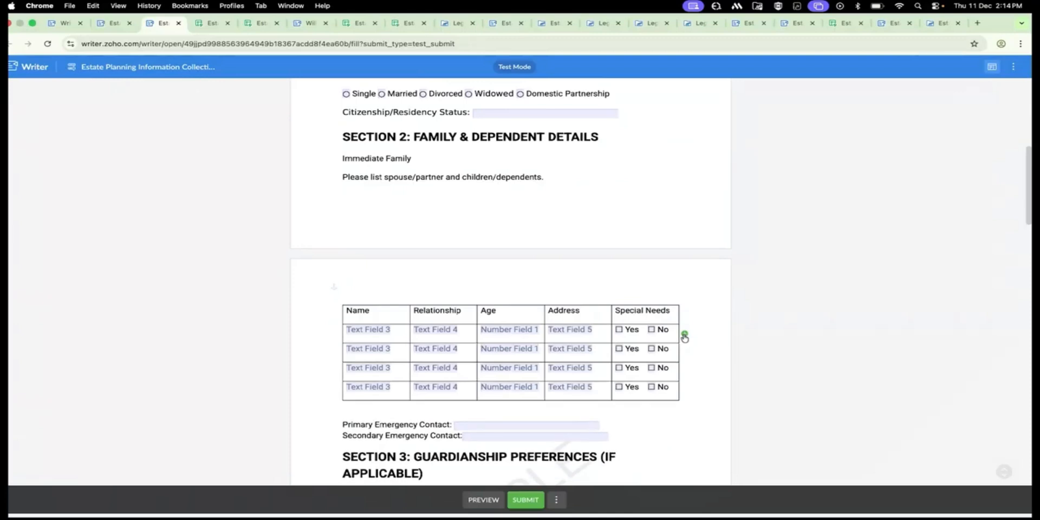
left_click(684, 335)
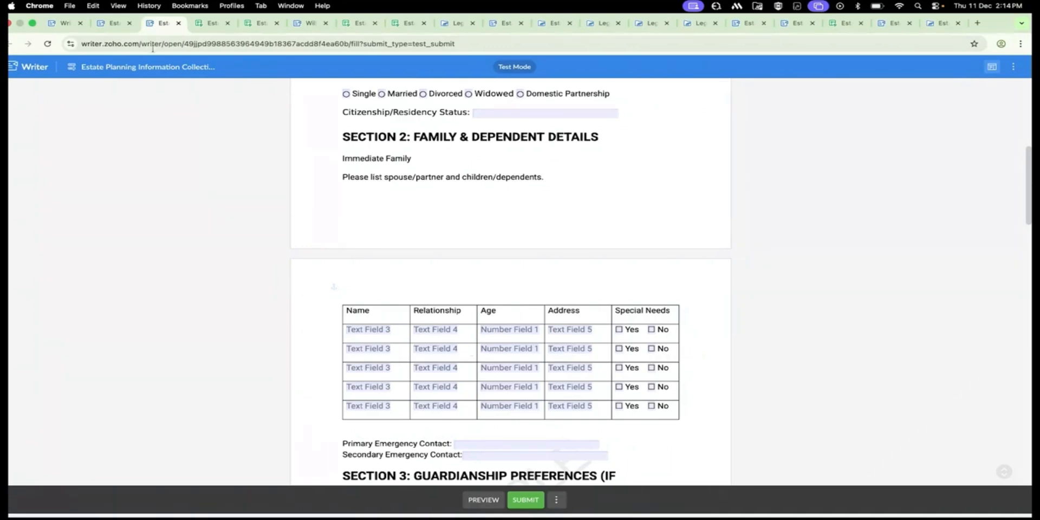
Return to the form template and expand the condition below the existing wills question in Section 5 to examine its upload field.
left_click(114, 24)
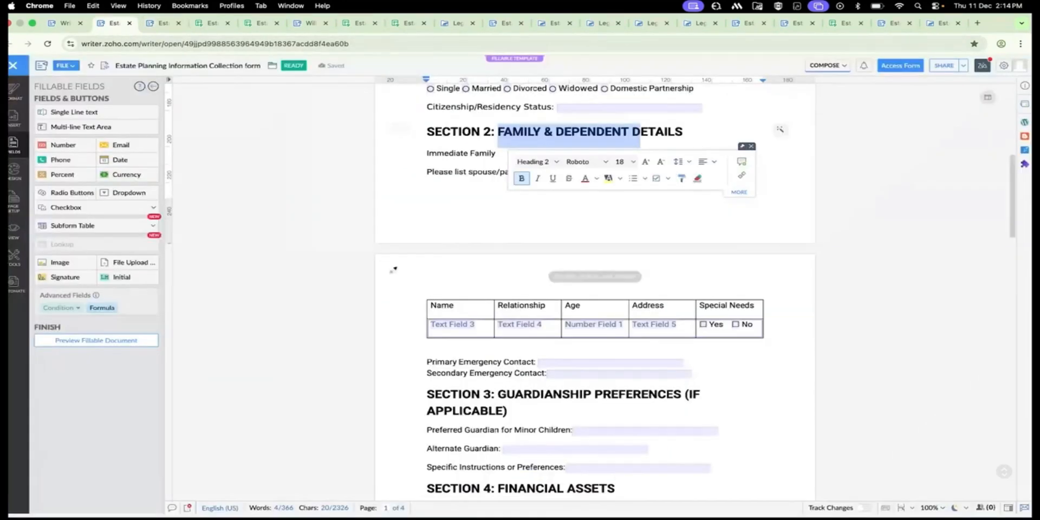
scroll(393, 269, "down", 6)
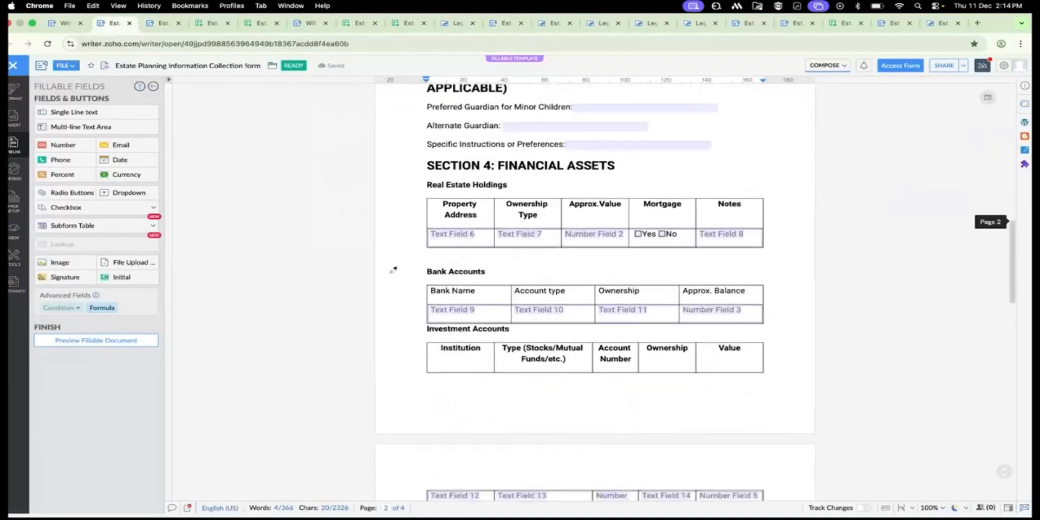
scroll(393, 269, "up", 7)
scroll(393, 269, "up", 3)
scroll(393, 269, "down", 10)
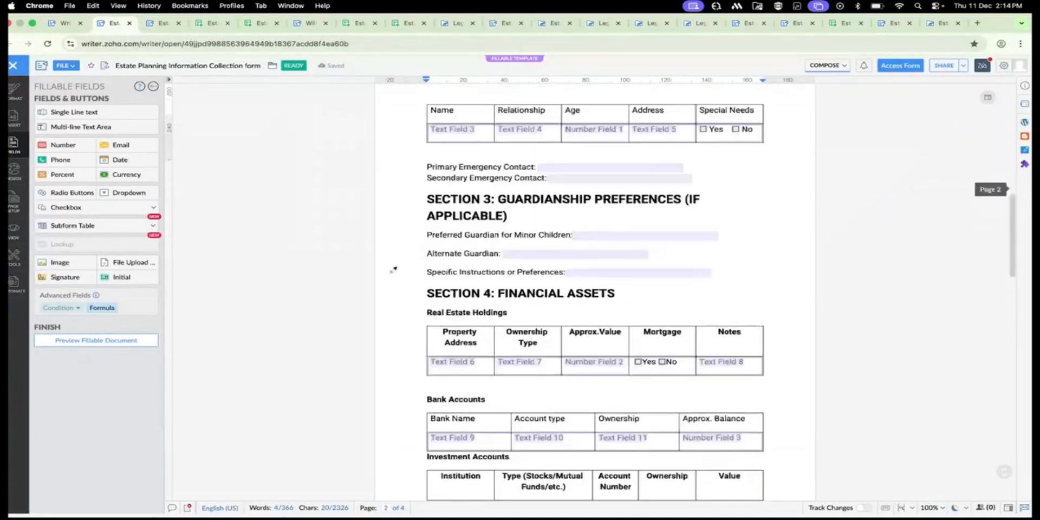
scroll(393, 270, "down", 5)
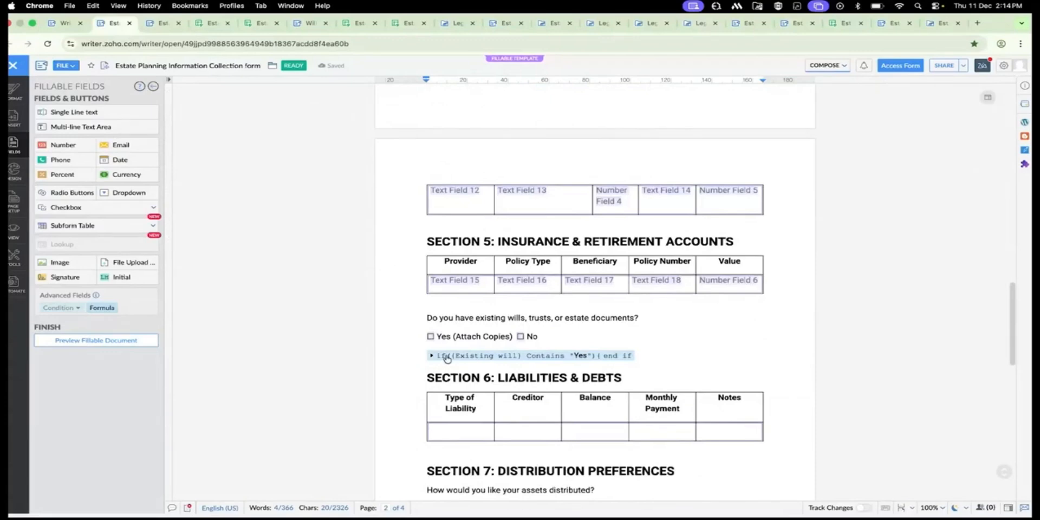
left_click(446, 357)
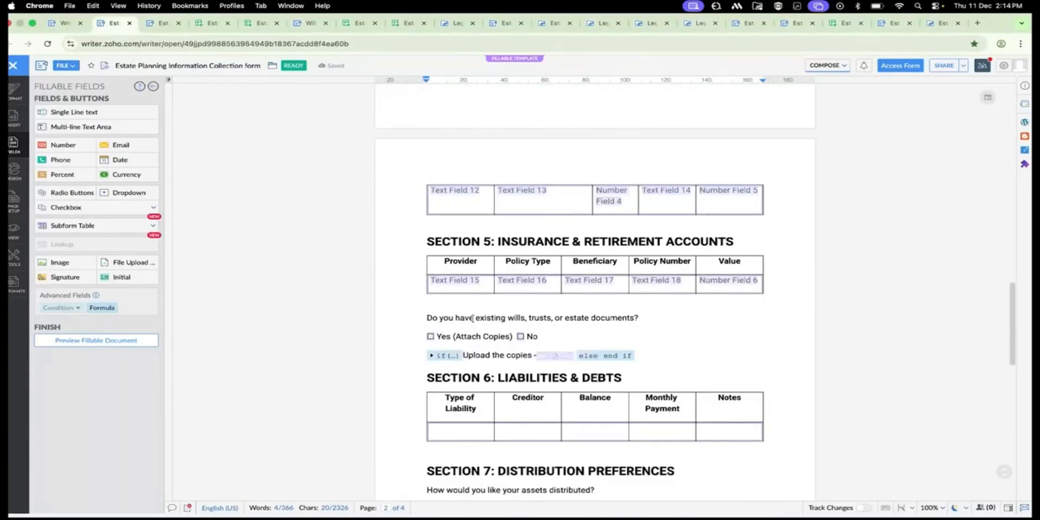
left_click_drag(473, 318, 523, 322)
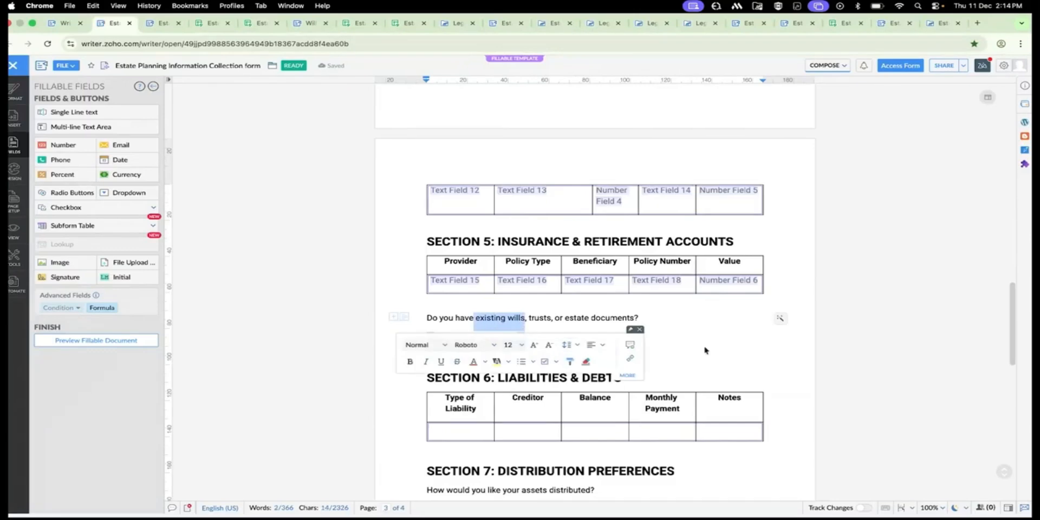
left_click(654, 355)
left_click(557, 355)
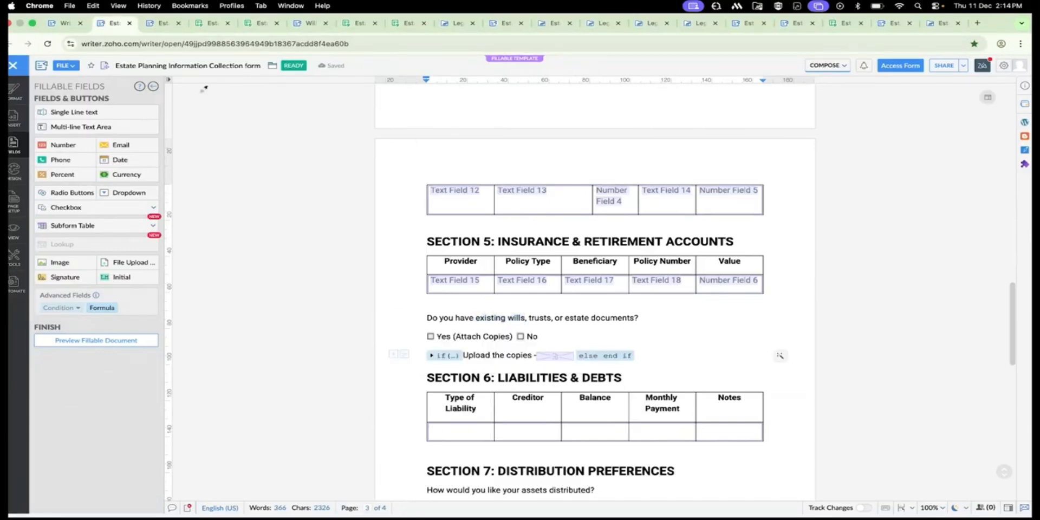
In the test form, answer the existing wills, trusts, or estate documents question with Yes (Attach Copies).
left_click(162, 23)
scroll(475, 306, "down", 5)
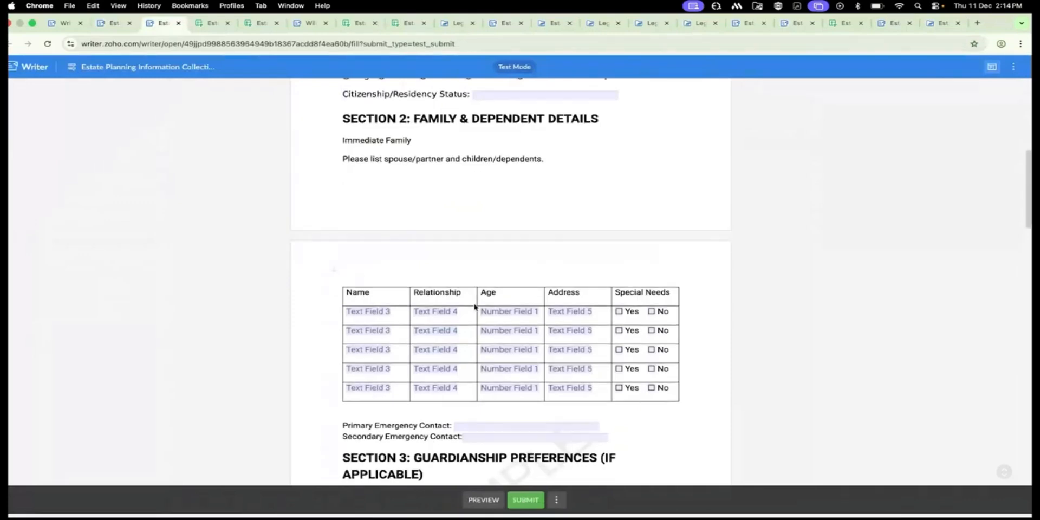
scroll(474, 306, "down", 10)
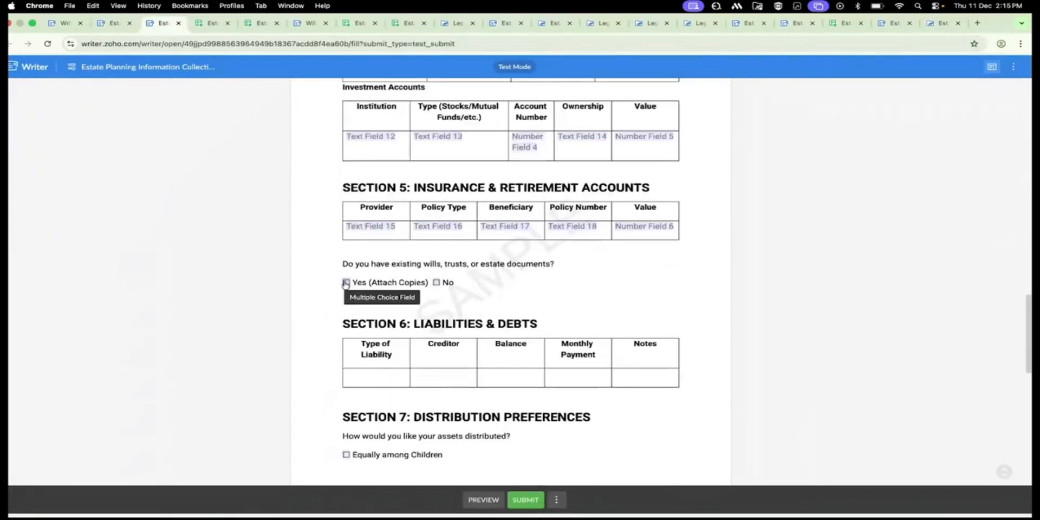
left_click(345, 282)
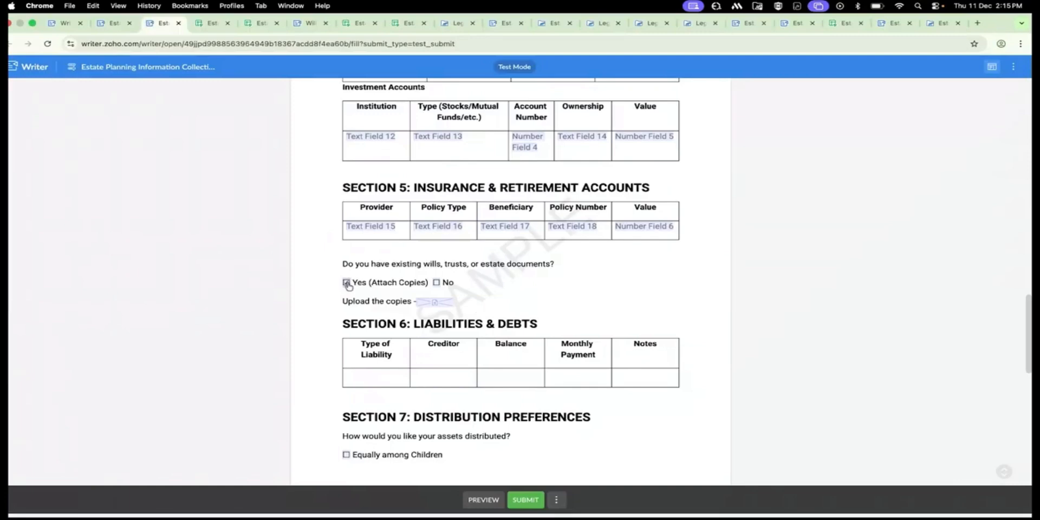
scroll(528, 296, "down", 2)
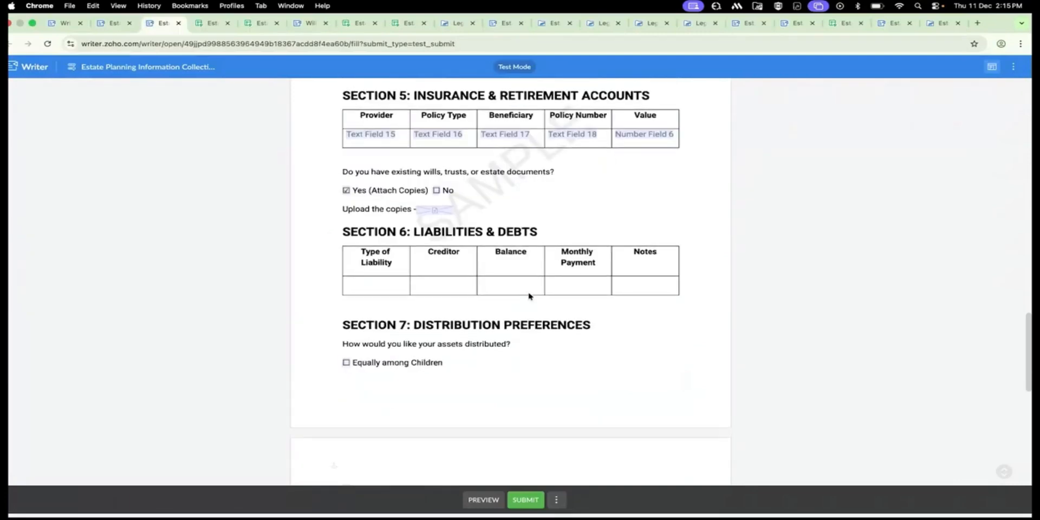
scroll(530, 294, "up", 3)
Check the template's submission settings and review the columns of the Estate Planning Documents (Will) Sheet.
left_click(111, 22)
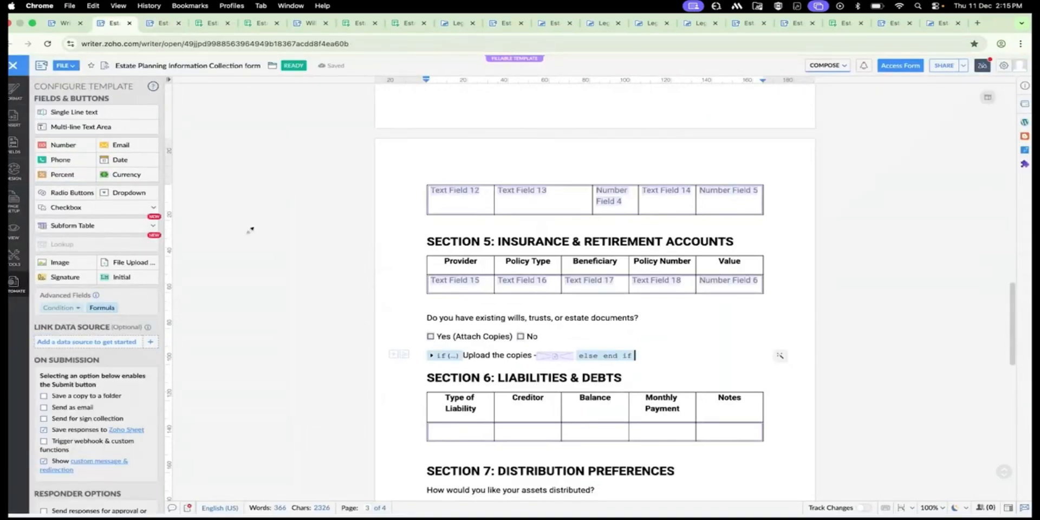
left_click(211, 22)
scroll(118, 181, "right", 10)
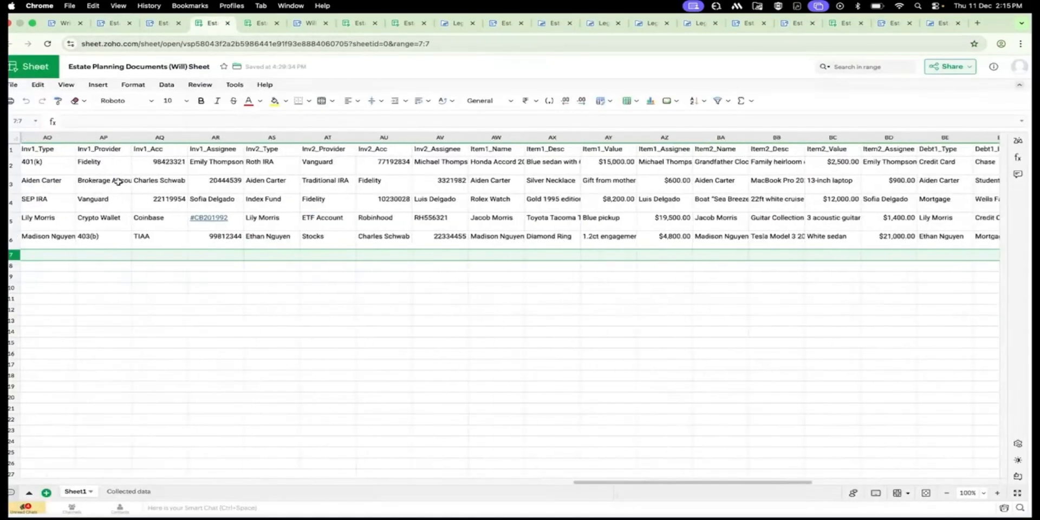
scroll(118, 181, "right", 10)
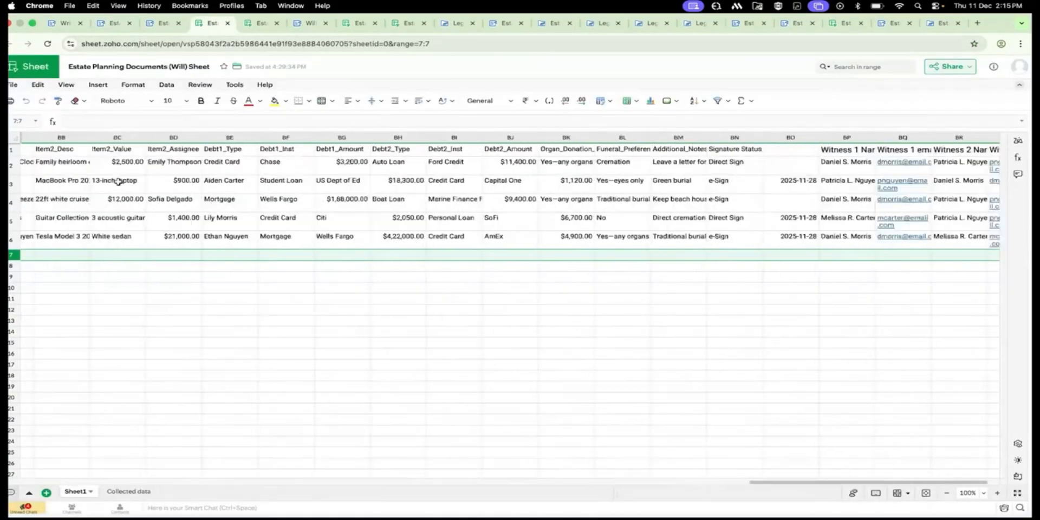
scroll(118, 181, "left", 10)
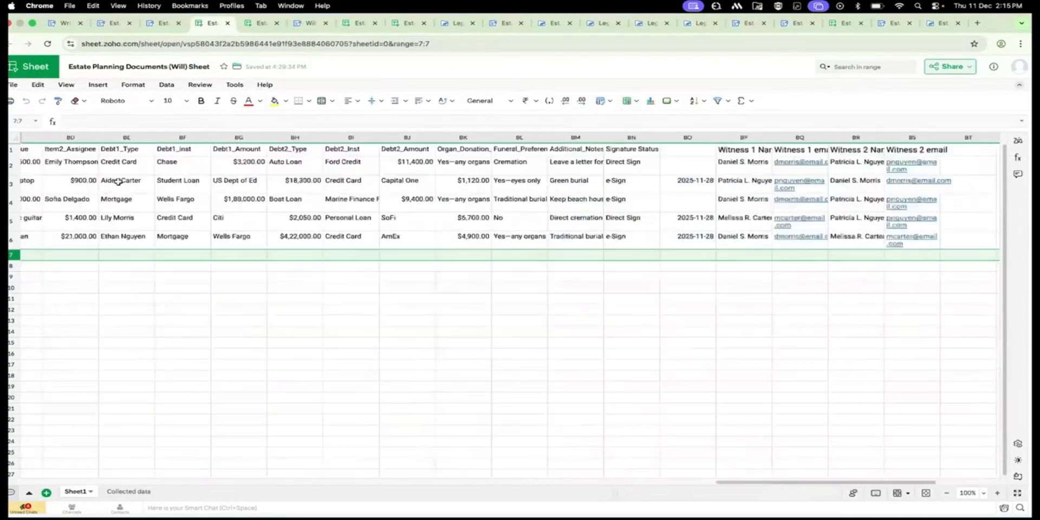
Return to the Estate Planning Information Collection form template and review its options for sharing the form with members to fill, without sharing it.
left_click(155, 24)
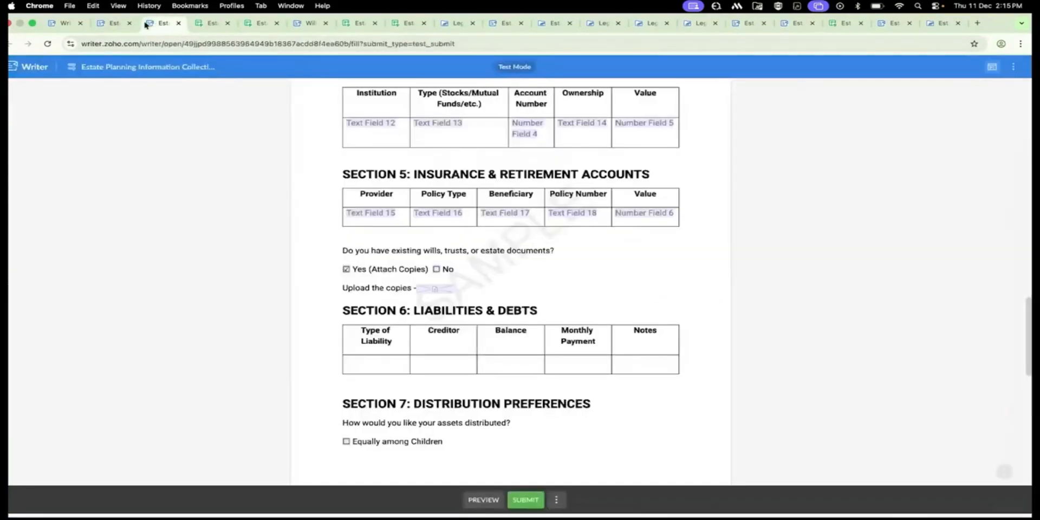
left_click(110, 23)
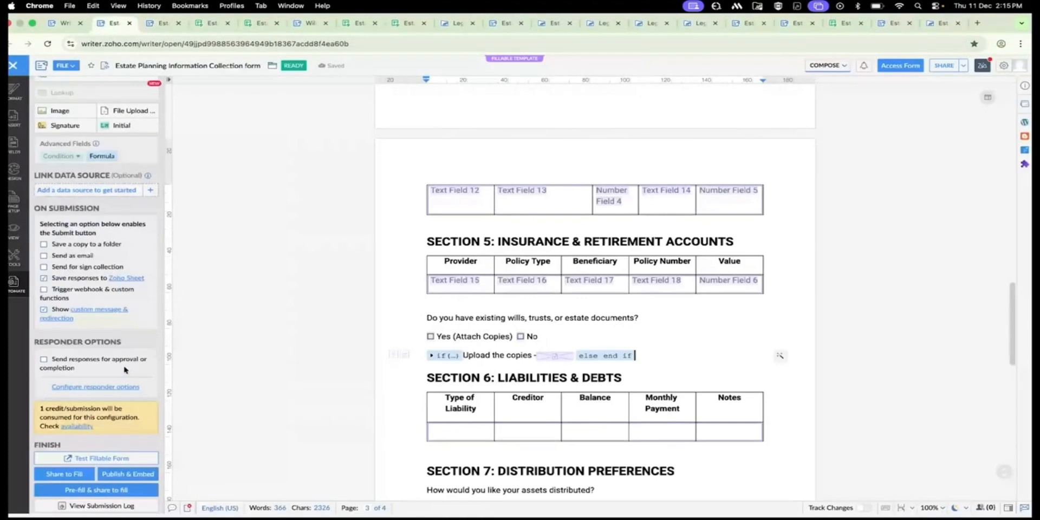
scroll(124, 370, "down", 1)
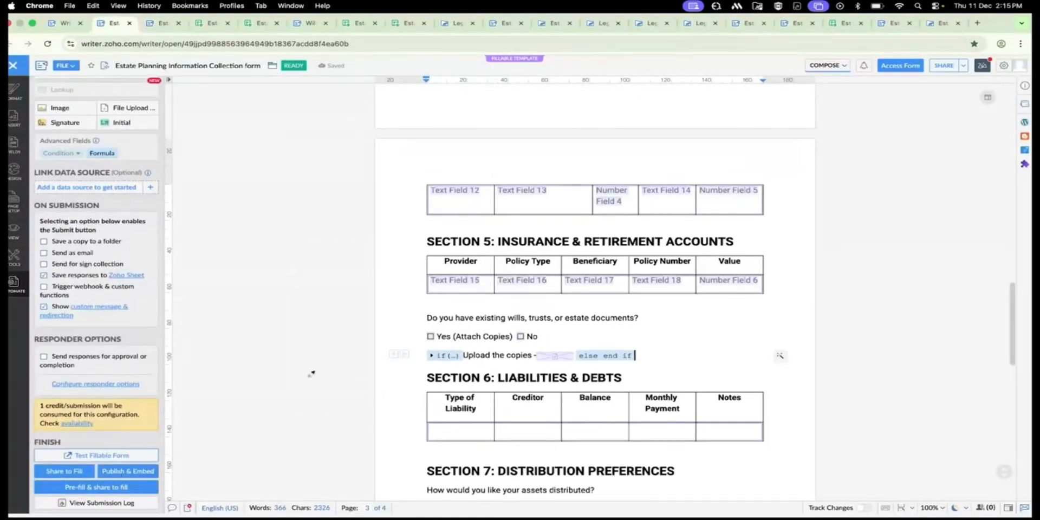
left_click(61, 472)
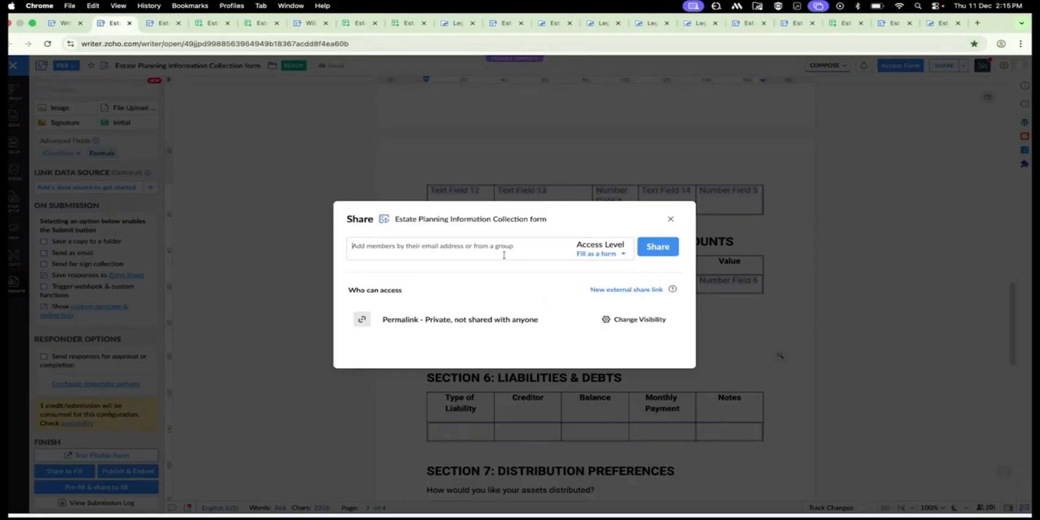
left_click(671, 220)
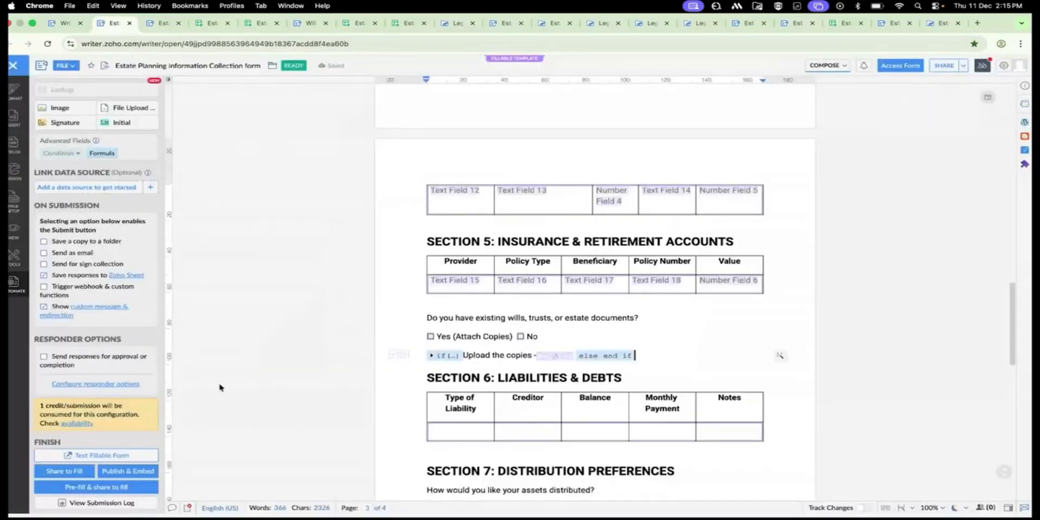
Review the form's publish settings, including the publish link and embed code options, and close them without publishing.
left_click(135, 472)
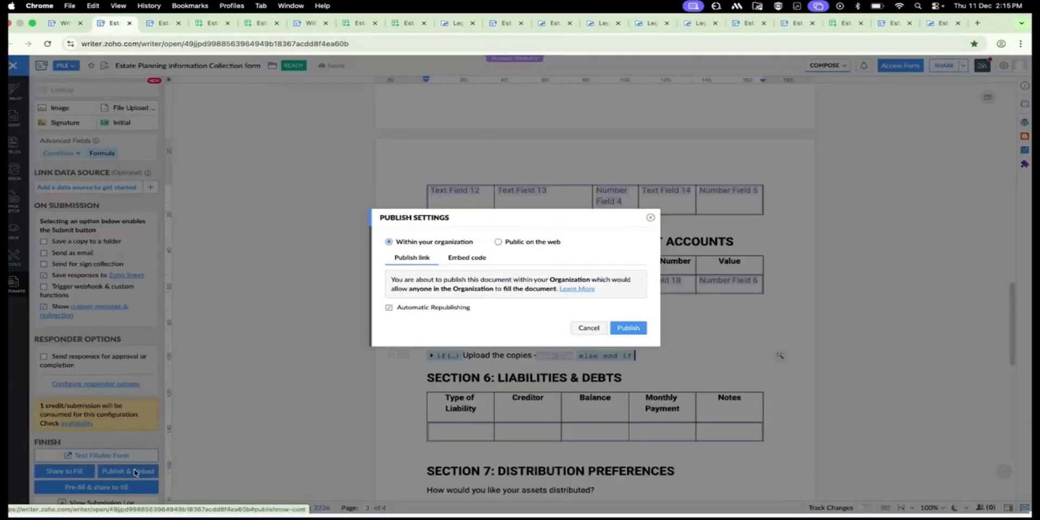
left_click(467, 260)
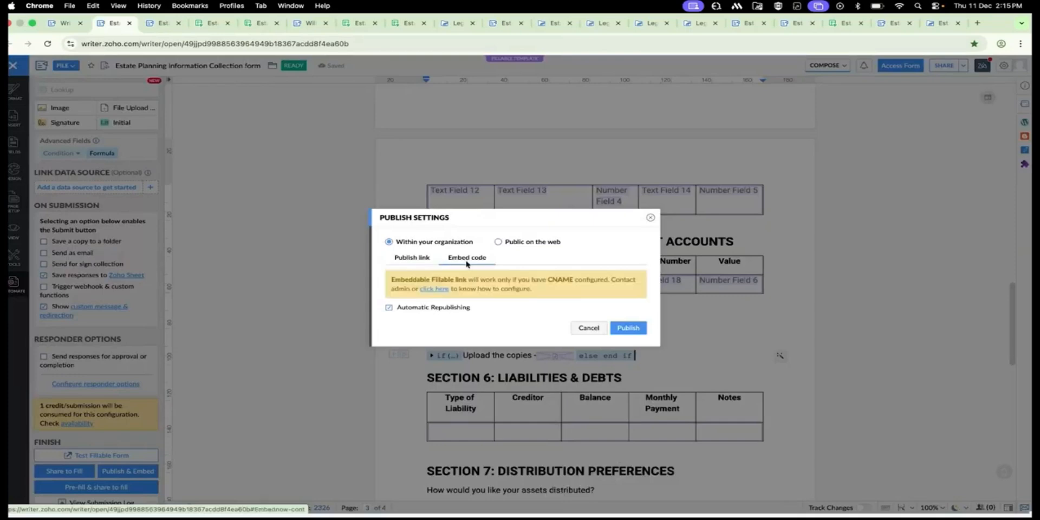
left_click(651, 218)
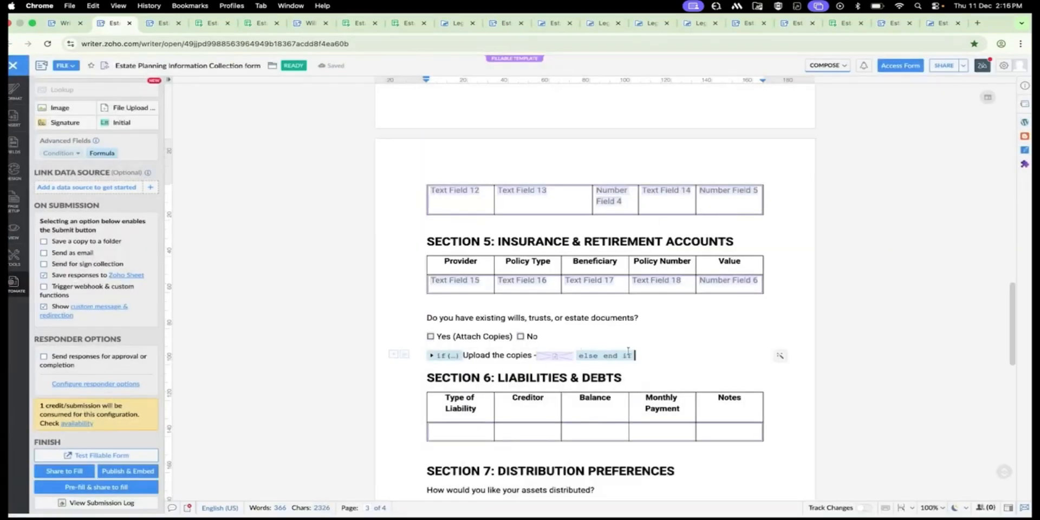